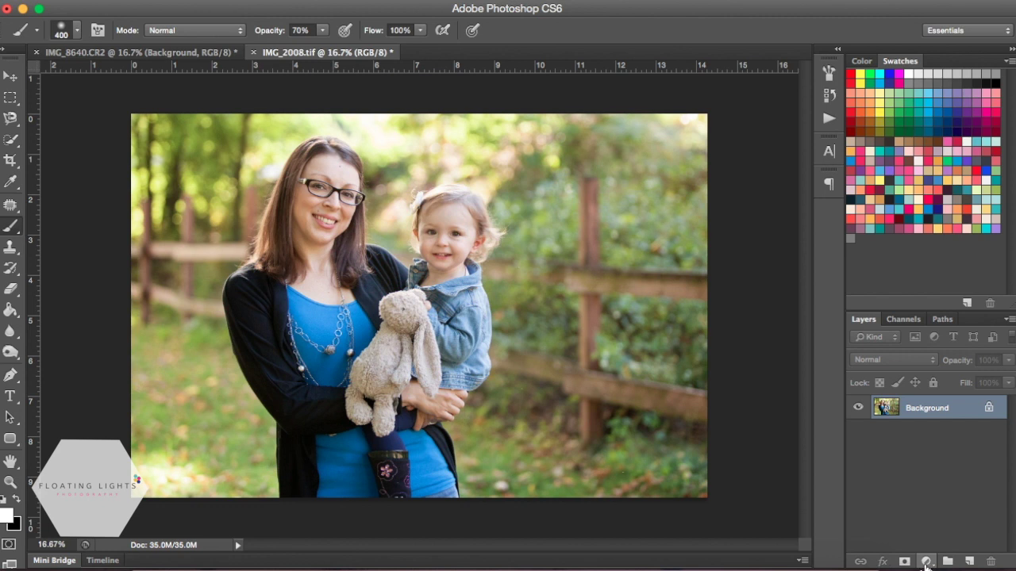
Step: Add a Channel Mixer layer and lower the Red output's red and blue contributions for orange foliage
click(925, 564)
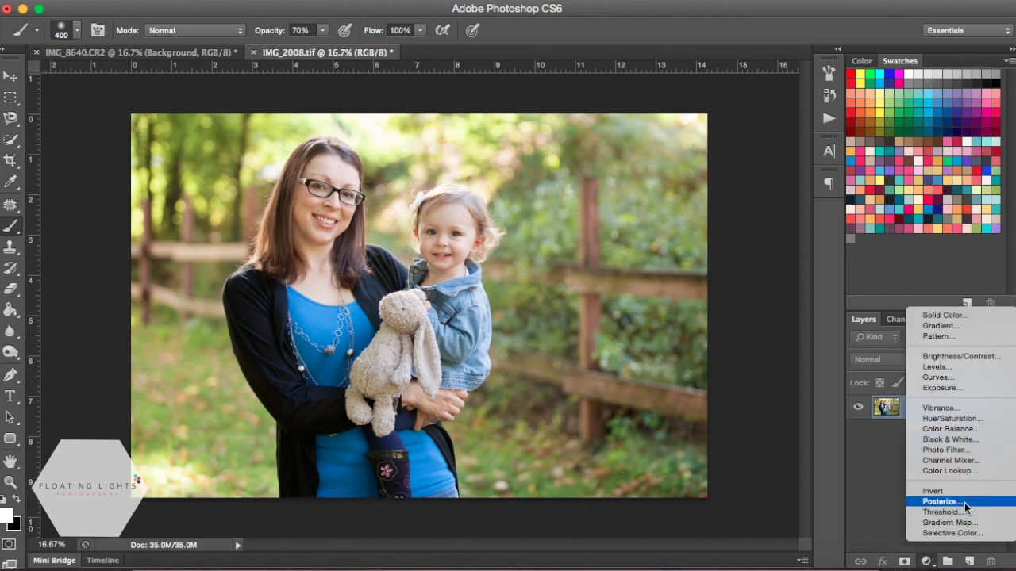
click(964, 463)
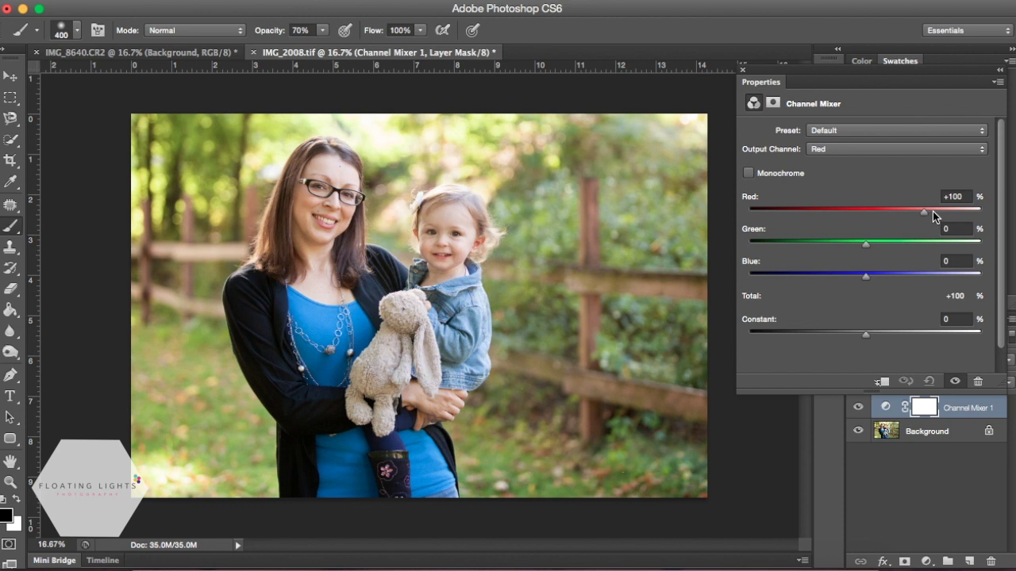
mouse_move(925, 211)
mouse_down()
mouse_move(886, 212)
mouse_move(872, 245)
mouse_move(955, 252)
mouse_up()
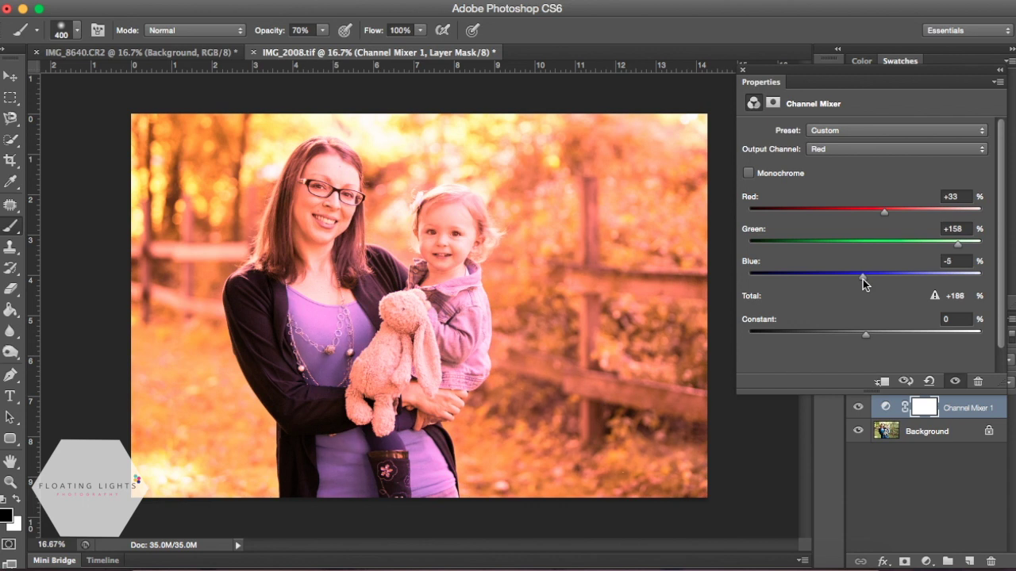
drag(863, 279, 860, 278)
drag(886, 215, 881, 215)
click(744, 71)
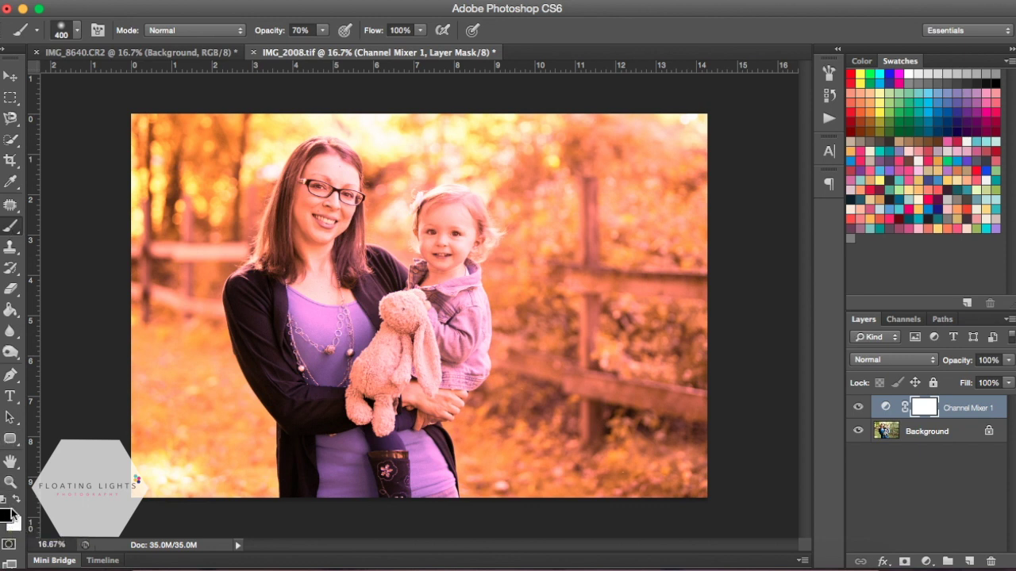
Step: Paint black on the Channel Mixer mask over the faces, hair and blue clothing of mother and child
key(x)
key(x)
drag(322, 31, 321, 36)
mouse_move(451, 239)
mouse_down()
mouse_move(369, 373)
mouse_move(317, 250)
mouse_up()
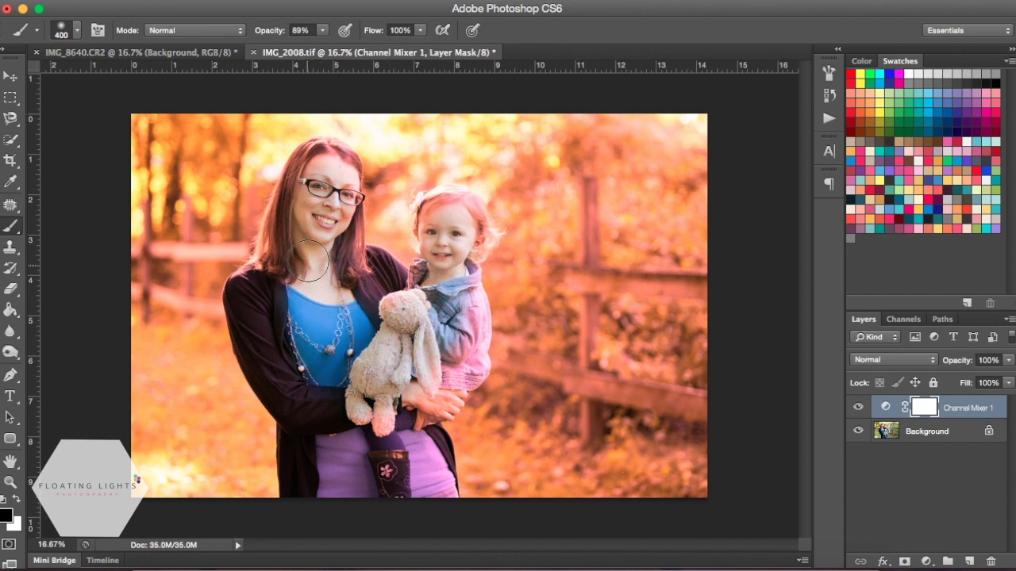
key(bracketleft)
key(bracketleft)
key(bracketleft)
drag(330, 154, 246, 270)
drag(420, 199, 477, 214)
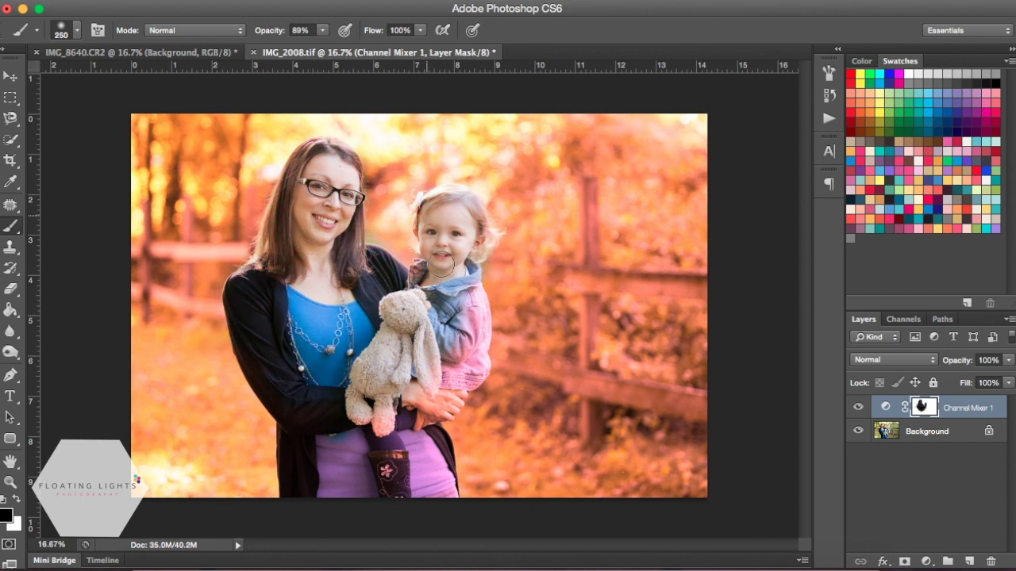
mouse_move(468, 302)
mouse_down()
mouse_move(421, 444)
mouse_move(341, 476)
mouse_up()
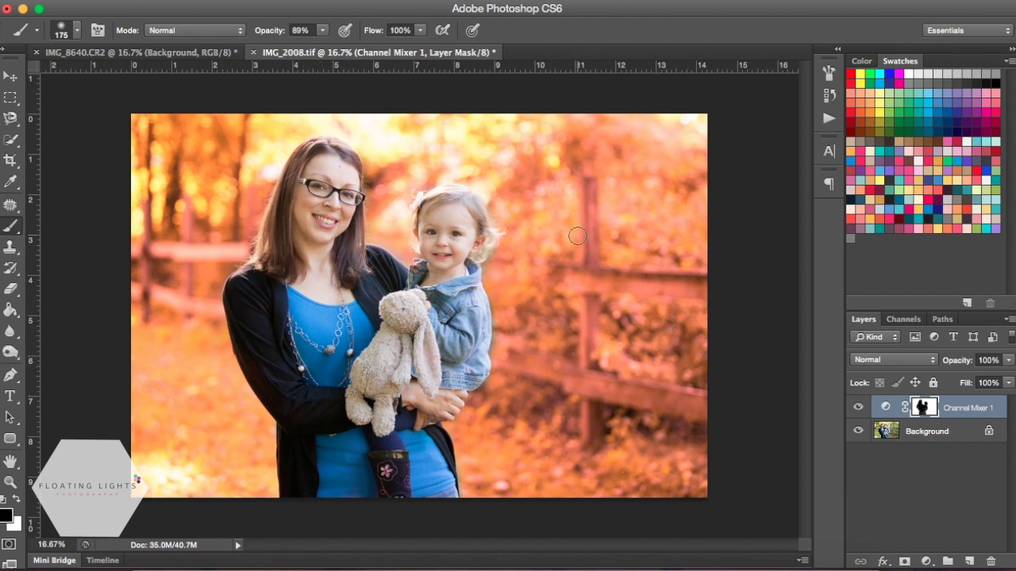
Step: Mask the orange off the central fence post and its lower and upper rails
drag(587, 183, 585, 439)
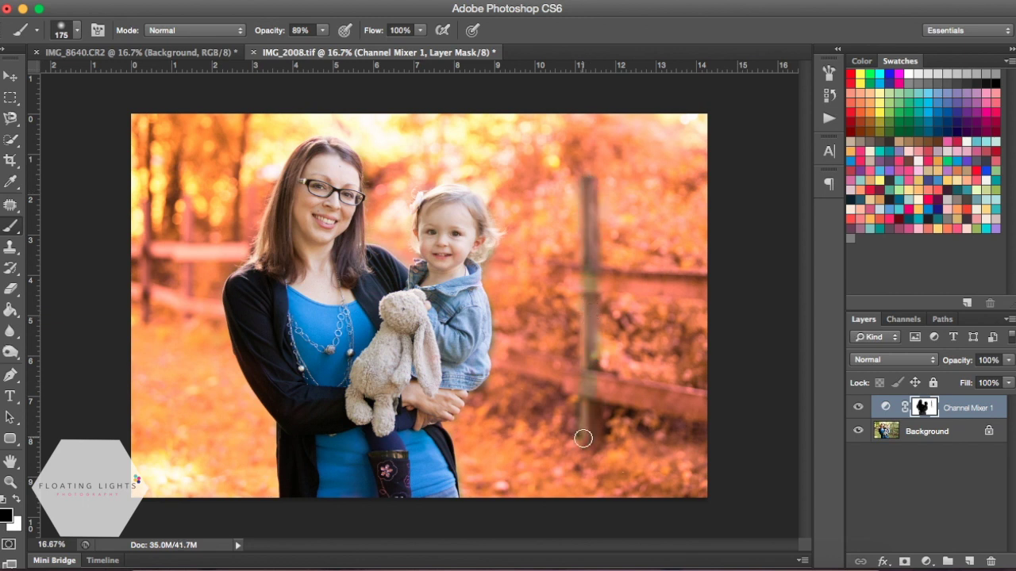
drag(498, 365, 710, 401)
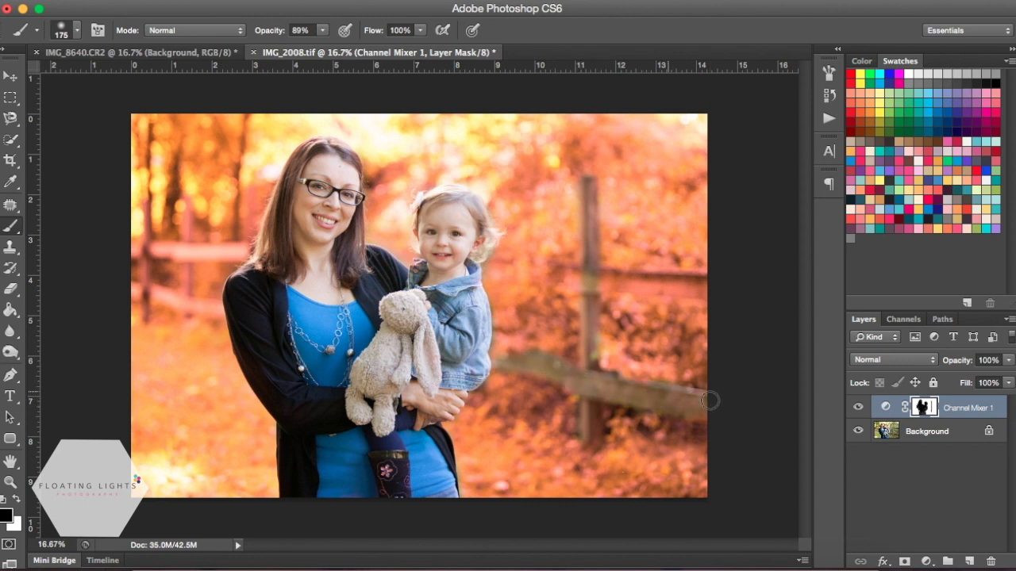
mouse_move(592, 274)
mouse_down()
mouse_move(493, 268)
mouse_move(613, 272)
mouse_up()
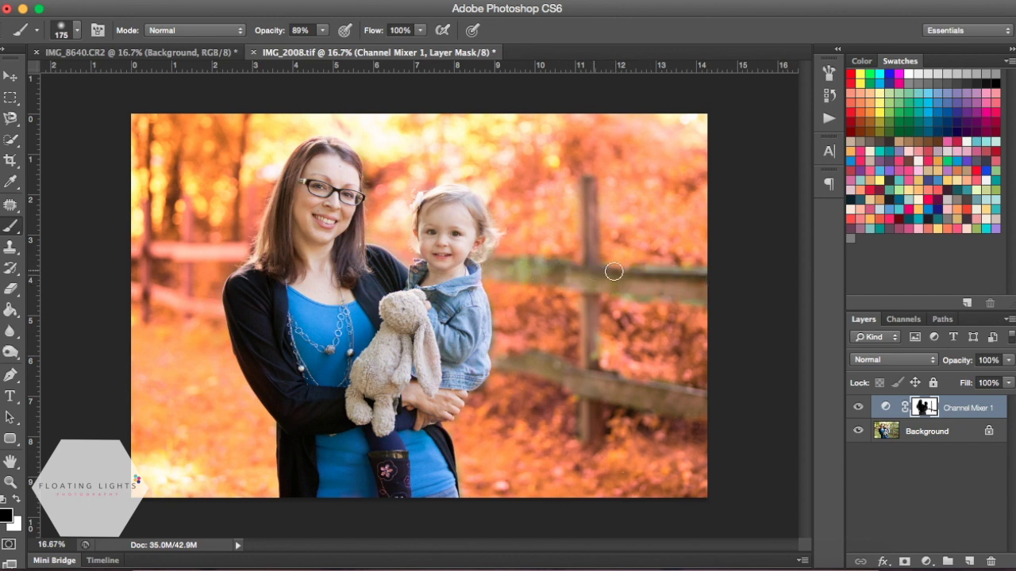
Step: Restore the left-side fence rails and posts with a smaller black brush
key(bracketleft)
drag(238, 250, 147, 249)
drag(131, 286, 222, 311)
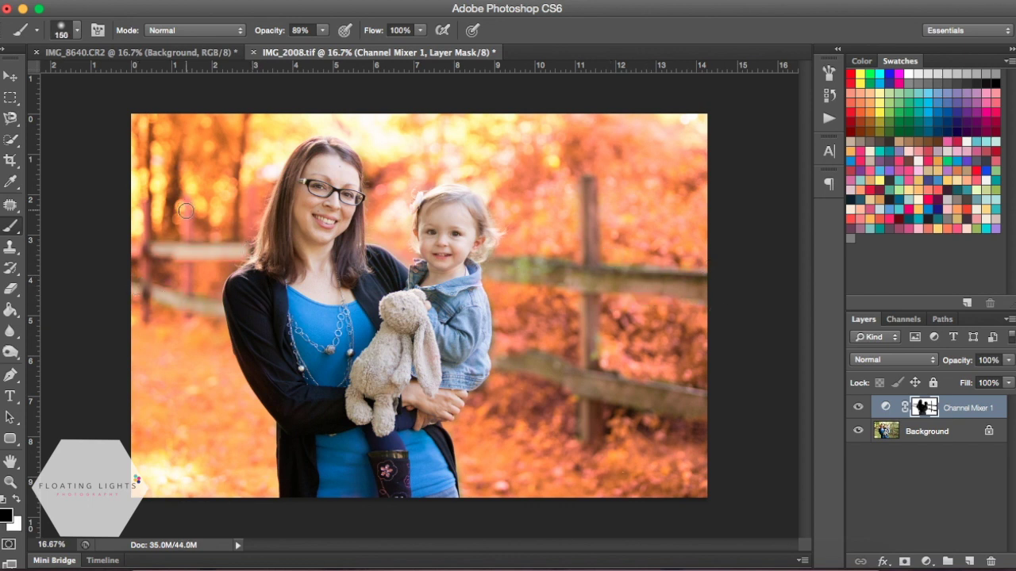
drag(185, 210, 189, 294)
drag(143, 205, 149, 317)
key(bracketleft)
key(x)
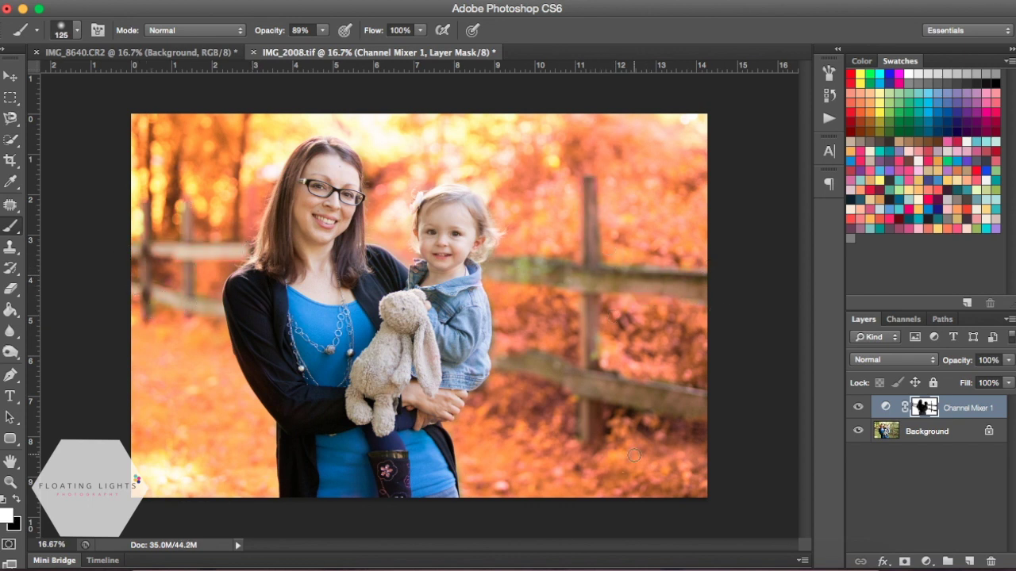
key(x)
key(bracketright)
key(bracketright)
key(bracketright)
key(bracketright)
key(bracketright)
key(bracketright)
key(bracketright)
Step: Undo the stray mask stroke on the lower-right ground
click(621, 462)
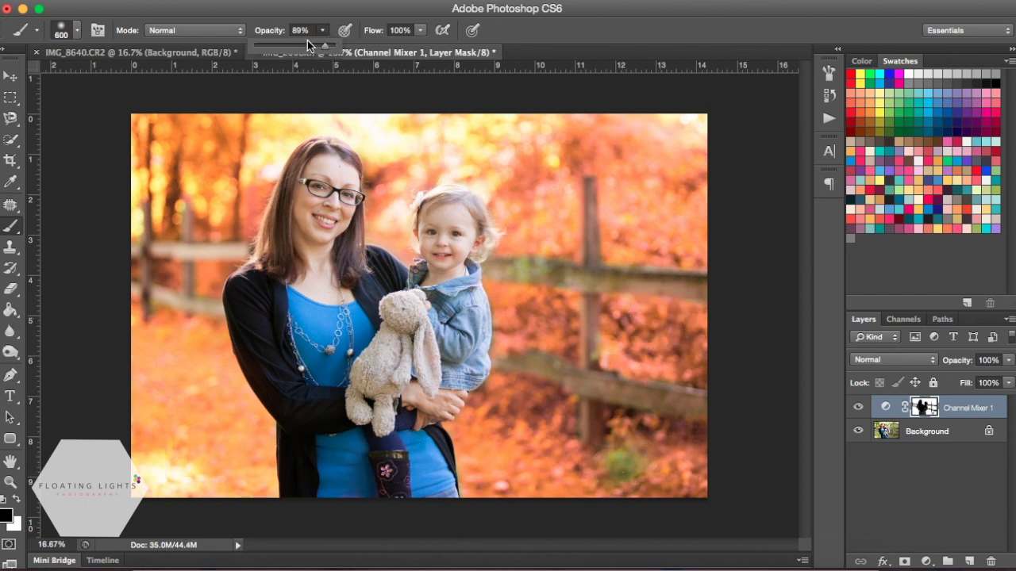
click(154, 3)
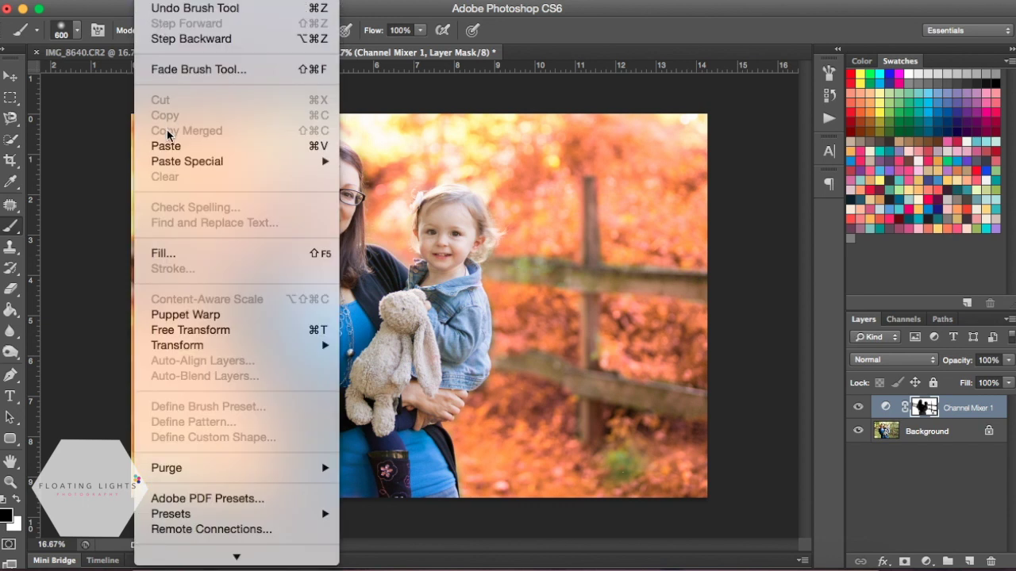
click(175, 8)
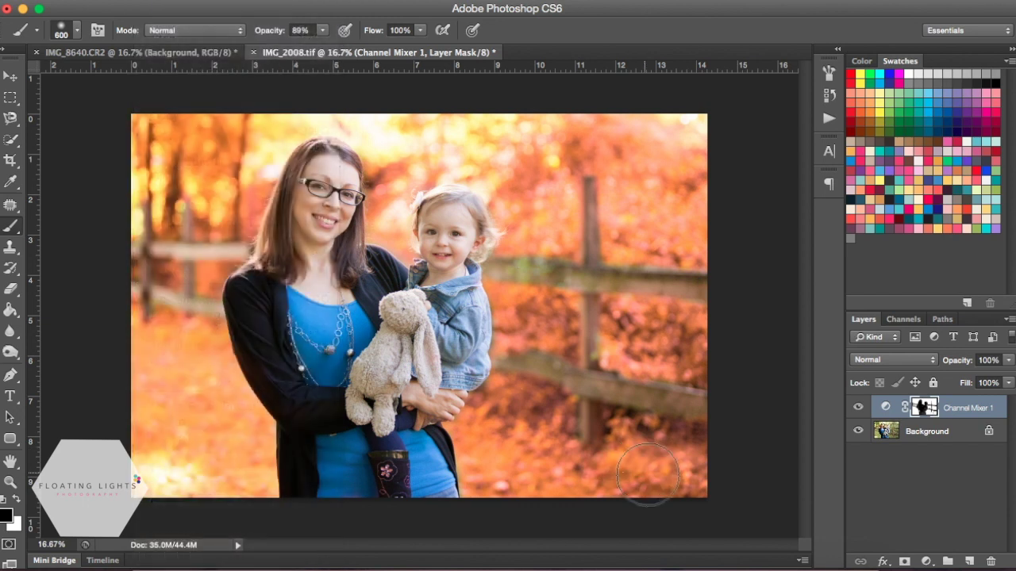
Step: At 29% brush opacity, faintly reveal green at lower left, along the top and around the fence
click(322, 31)
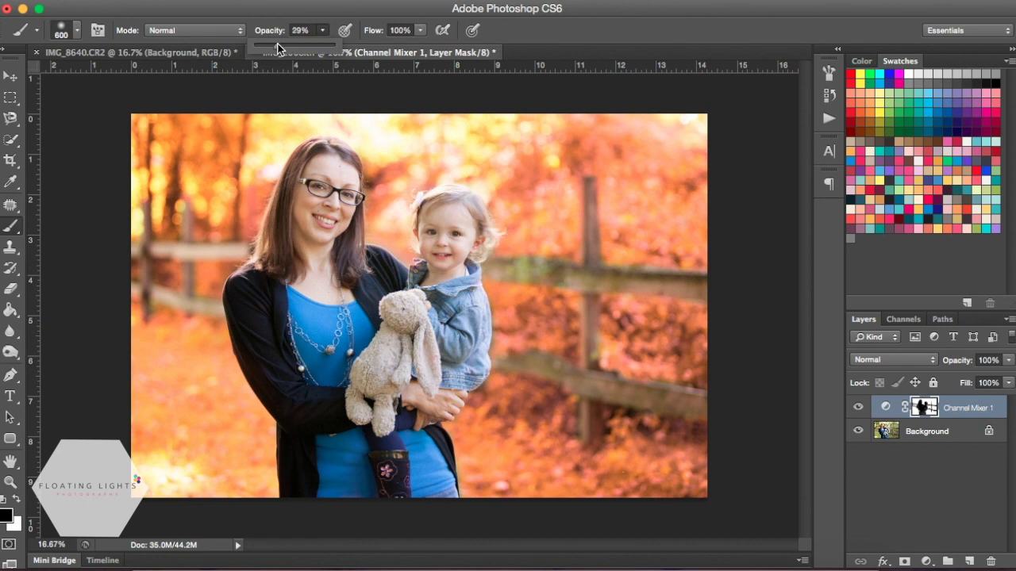
click(188, 376)
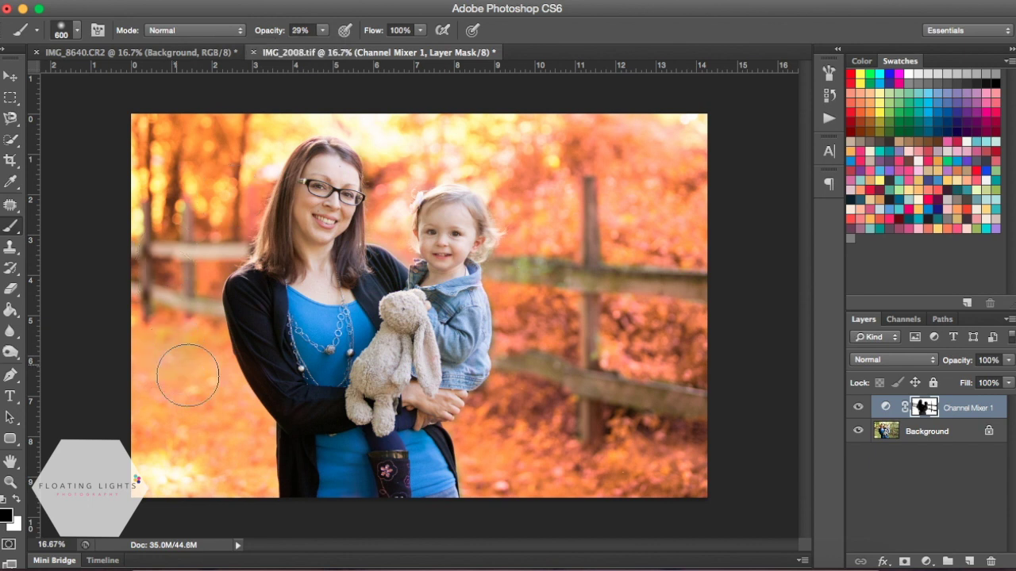
key(bracketleft)
key(bracketleft)
key(bracketleft)
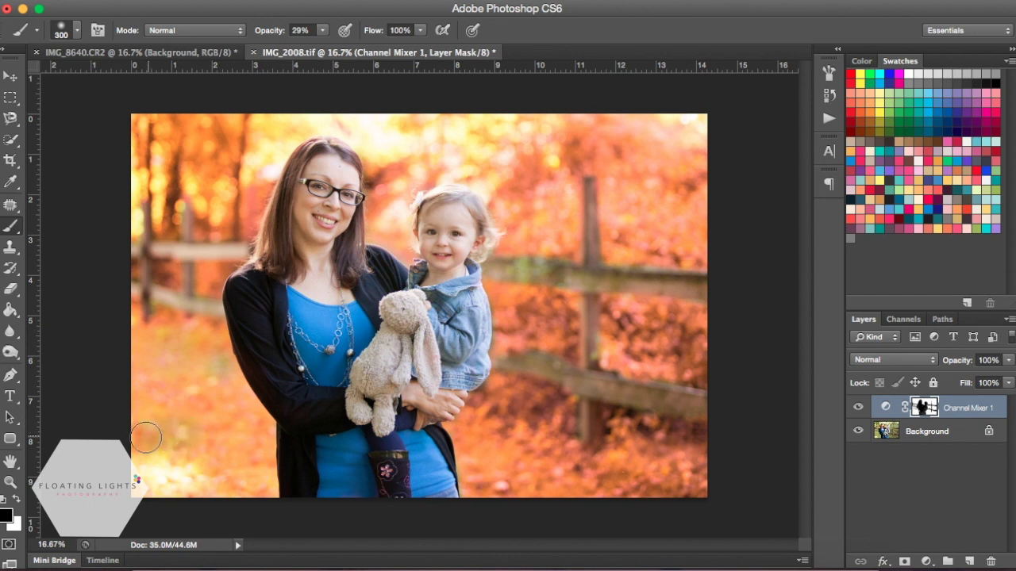
mouse_move(146, 438)
mouse_down()
mouse_move(181, 465)
mouse_move(233, 465)
mouse_move(250, 476)
mouse_up()
mouse_move(448, 166)
mouse_down()
mouse_move(529, 136)
mouse_move(633, 131)
mouse_move(680, 172)
mouse_move(663, 294)
mouse_up()
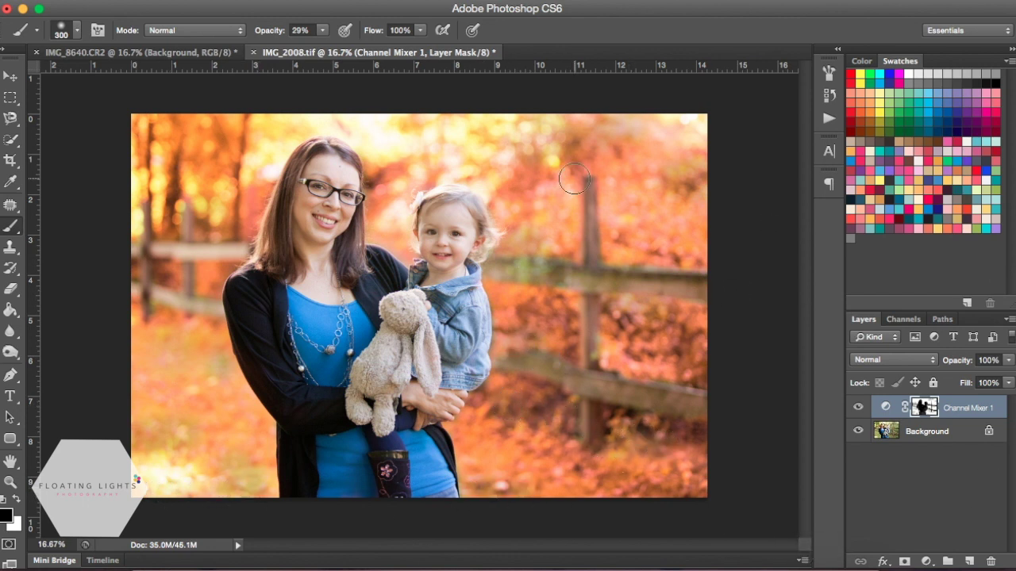
drag(574, 179, 517, 199)
Step: Add a Hue/Saturation layer setting the Reds to hue +9 and saturation +31
click(926, 561)
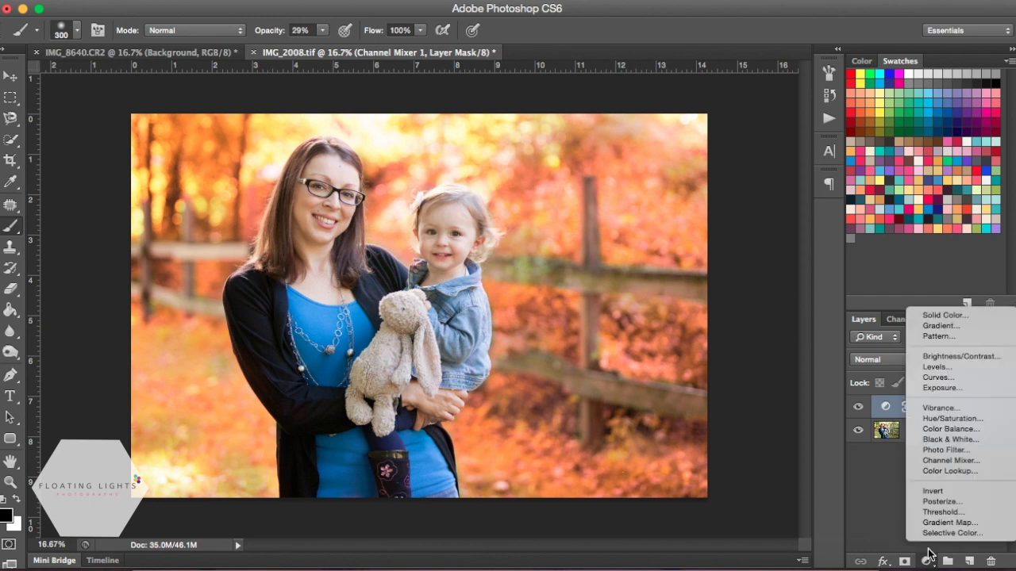
click(952, 420)
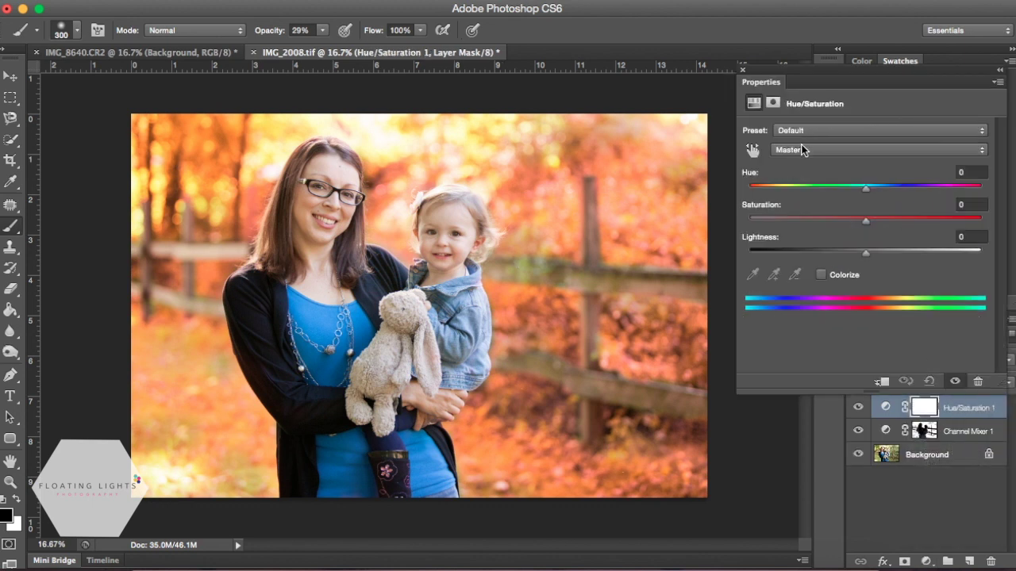
click(802, 150)
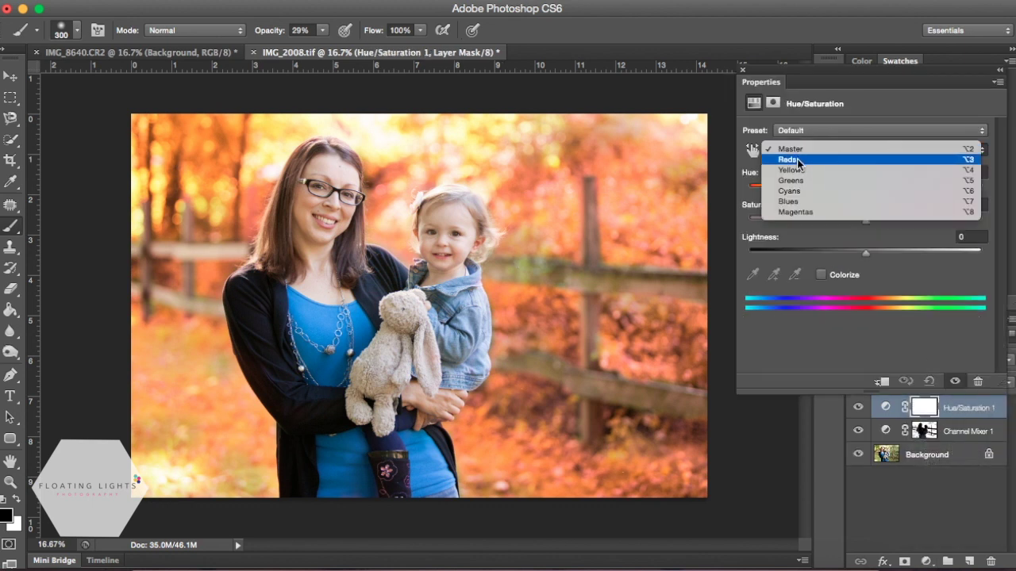
click(798, 160)
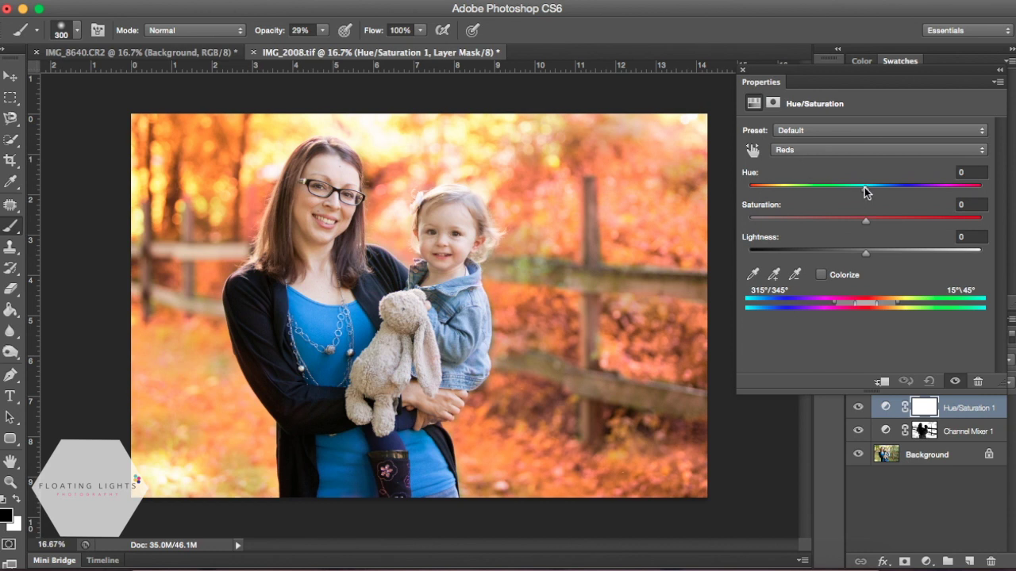
drag(865, 191, 867, 192)
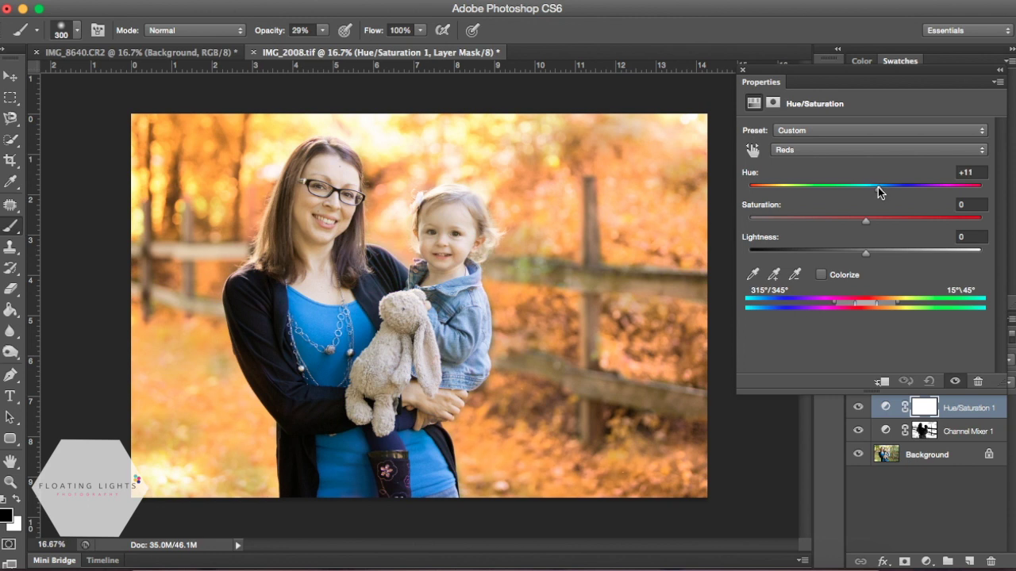
drag(866, 221, 867, 223)
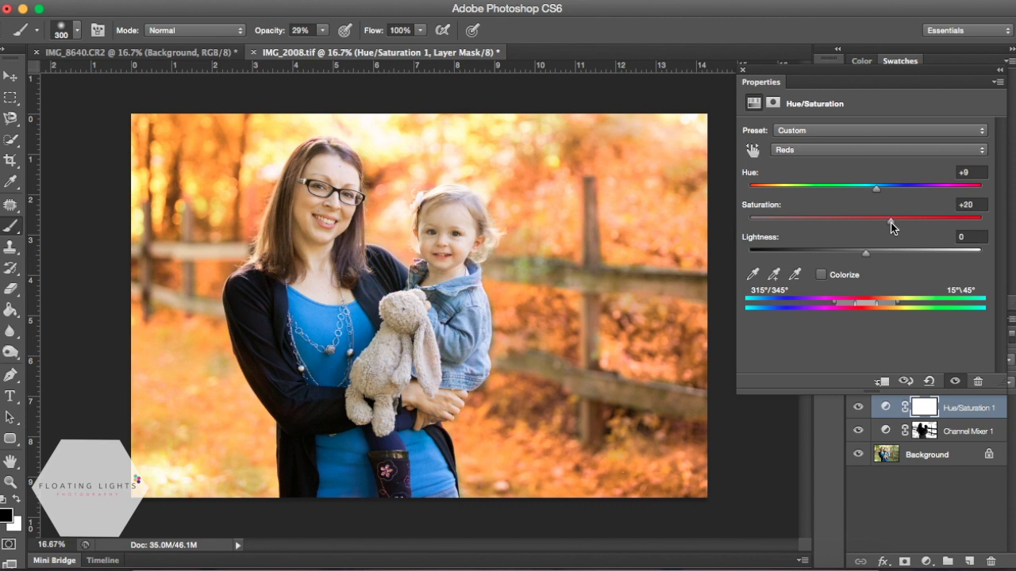
drag(891, 227, 897, 232)
Step: Compare the Hue/Saturation effect, then mask it off the woman and child at 80% brush opacity
click(742, 72)
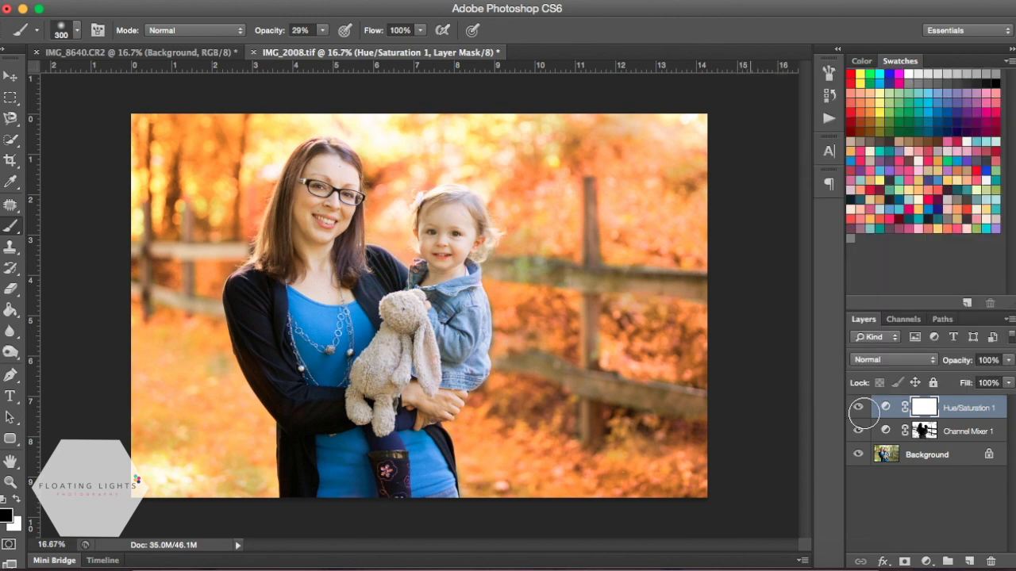
click(857, 408)
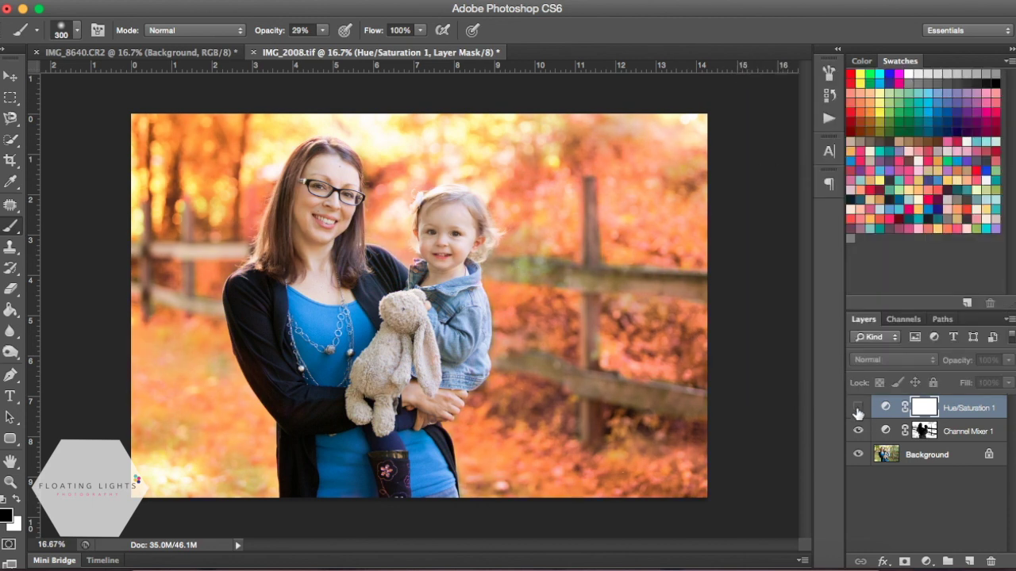
click(857, 408)
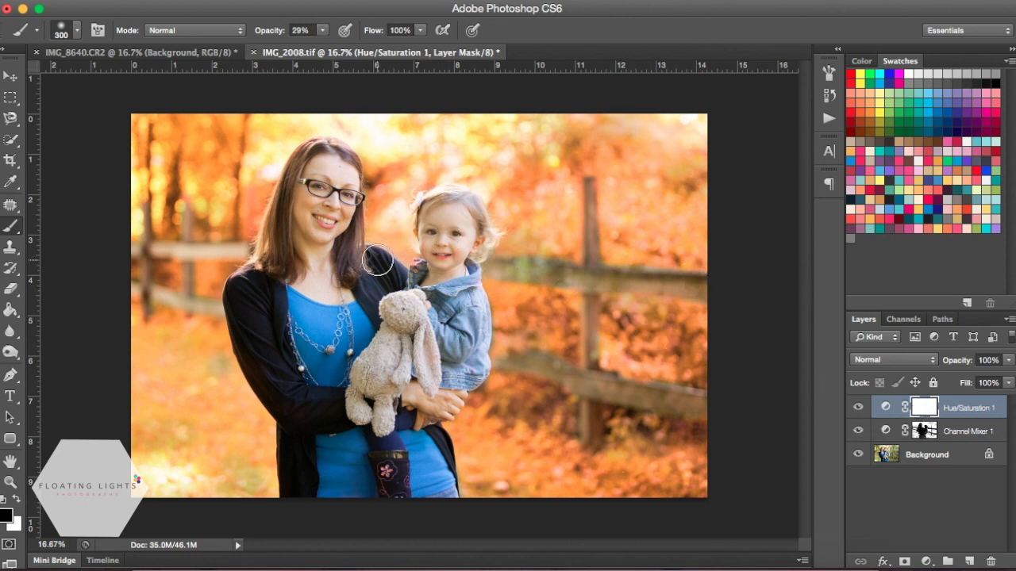
click(323, 30)
click(367, 46)
mouse_move(313, 158)
mouse_down()
mouse_move(315, 296)
mouse_move(345, 284)
mouse_move(421, 281)
mouse_move(435, 205)
mouse_move(446, 271)
mouse_move(418, 260)
mouse_move(389, 445)
mouse_move(396, 427)
mouse_up()
Step: Add a Curves layer lifting the black point and lowering the white point, masked off the woman's cardigan
click(927, 561)
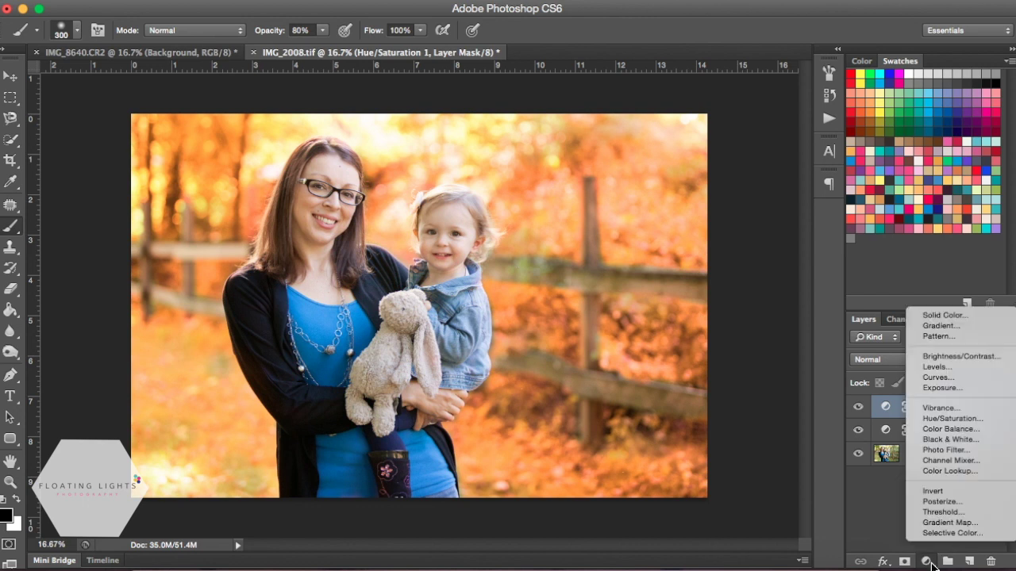
click(938, 377)
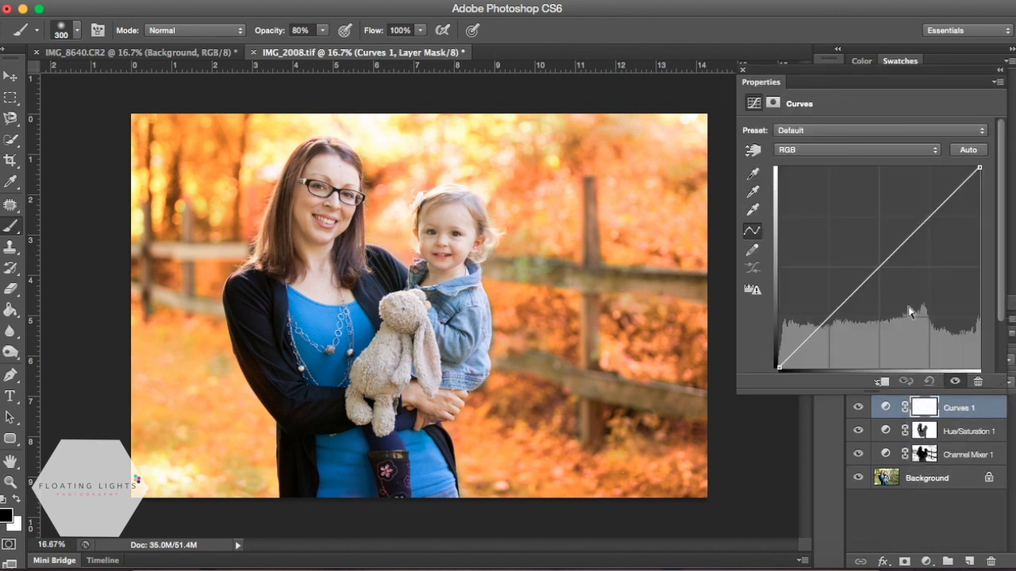
drag(779, 367, 775, 349)
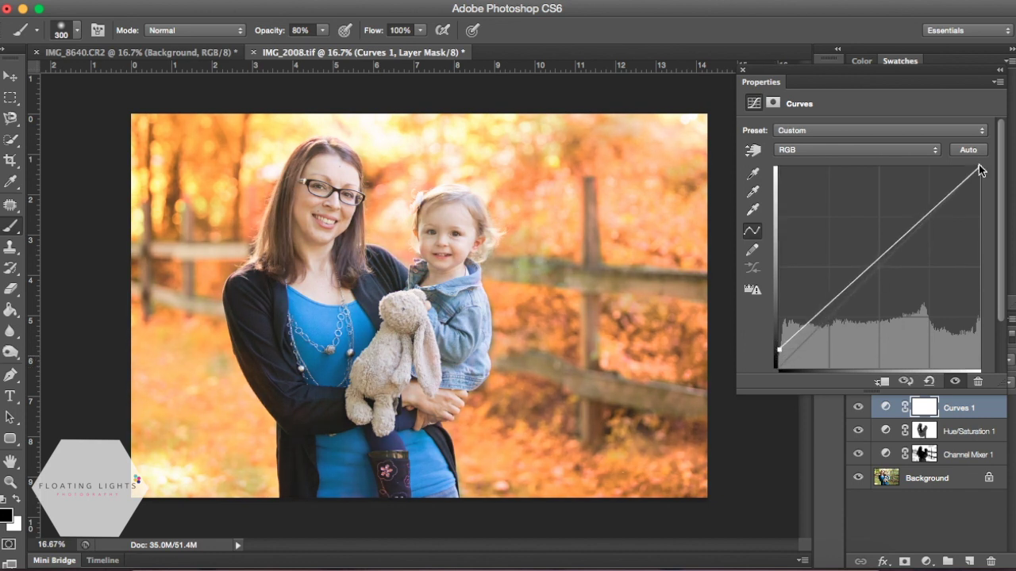
drag(979, 166, 982, 184)
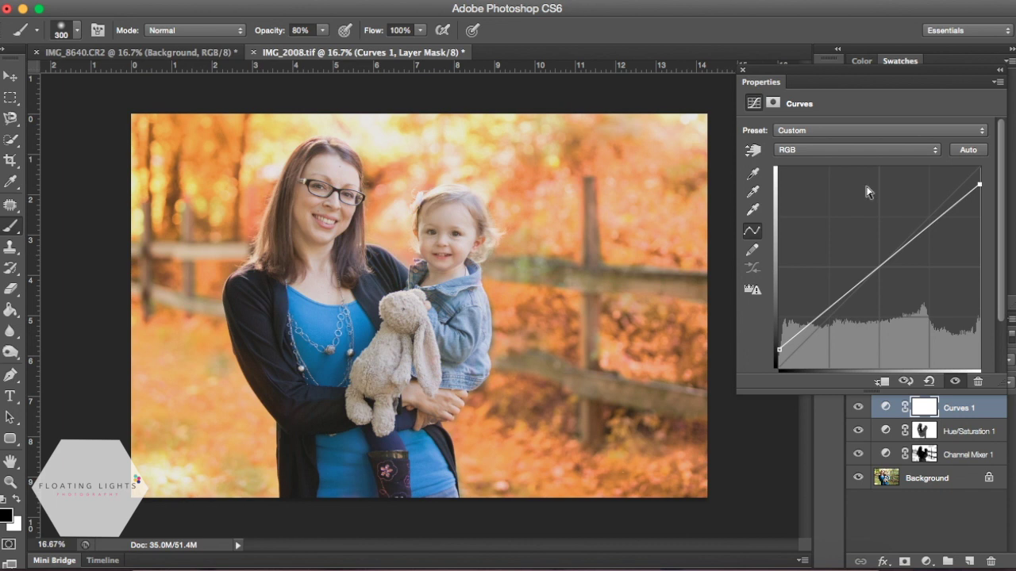
click(743, 71)
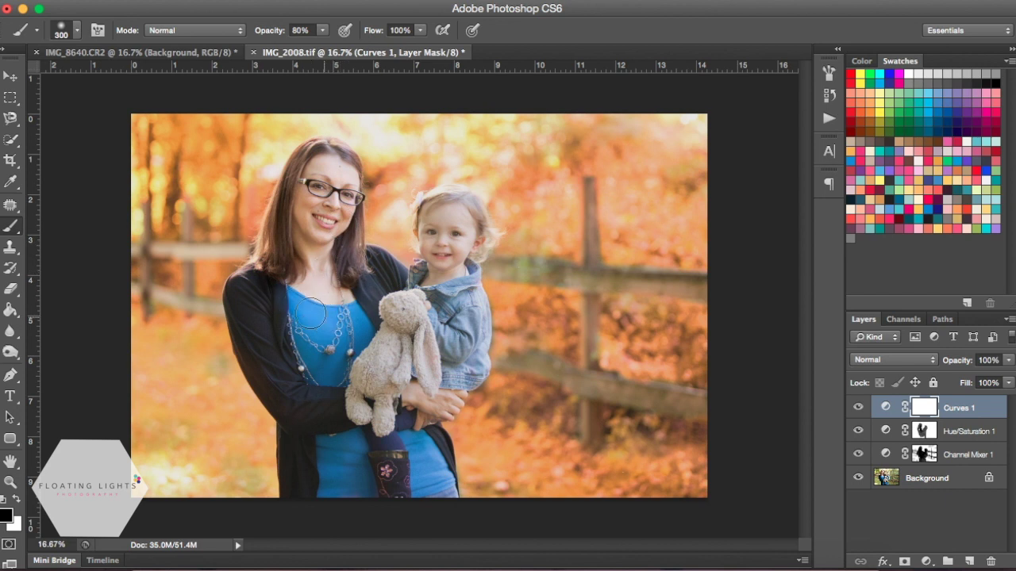
mouse_move(318, 349)
mouse_down()
mouse_move(250, 313)
mouse_move(470, 225)
mouse_up()
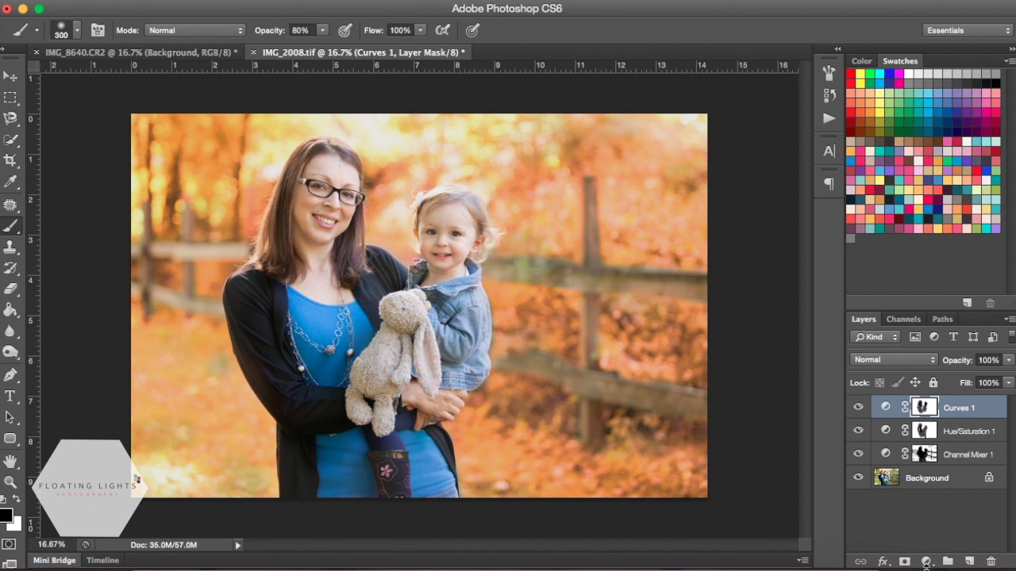
click(926, 561)
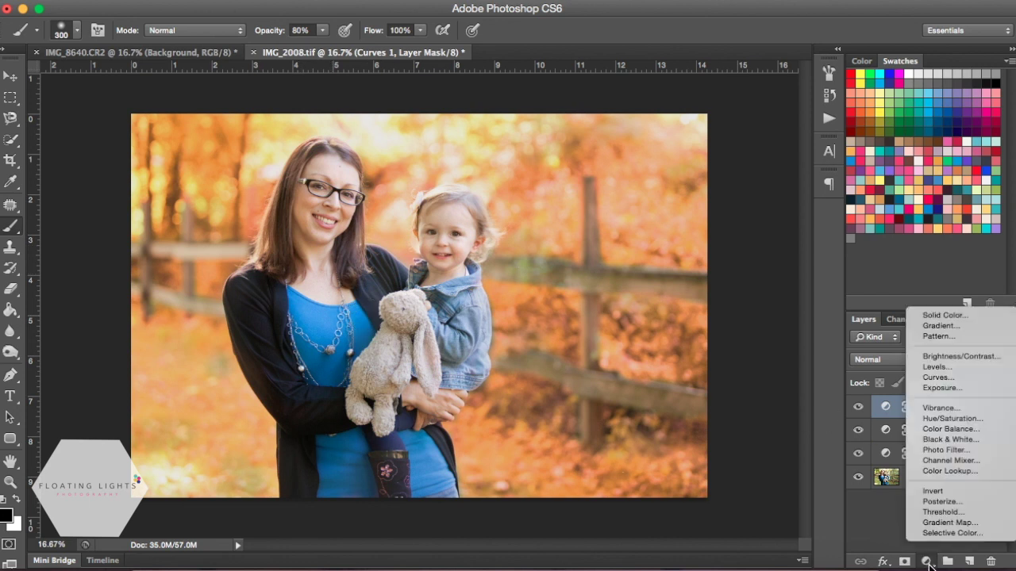
Step: Add a Gradient fill layer using a black-to-transparent gradient
click(938, 327)
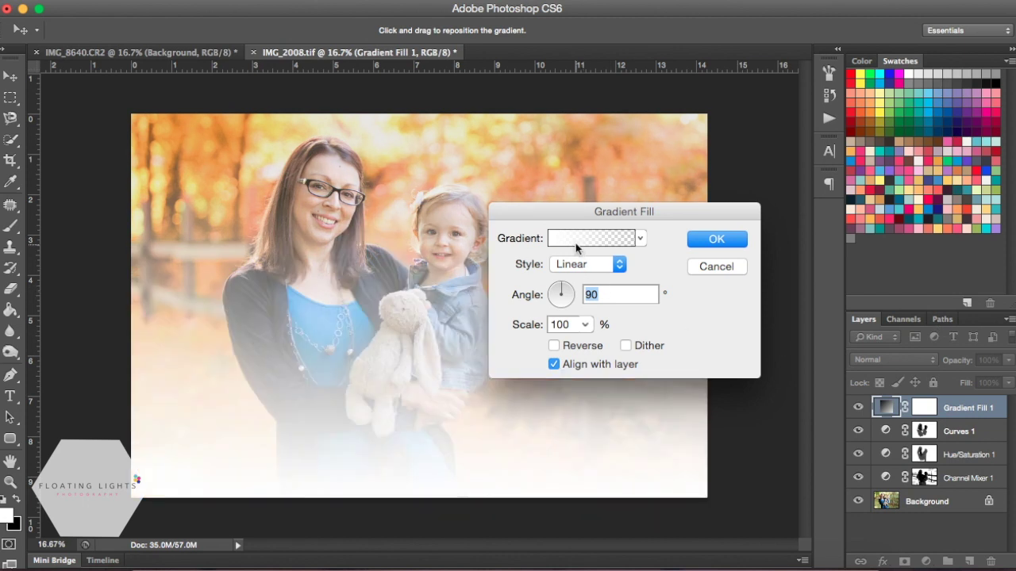
click(574, 245)
click(617, 294)
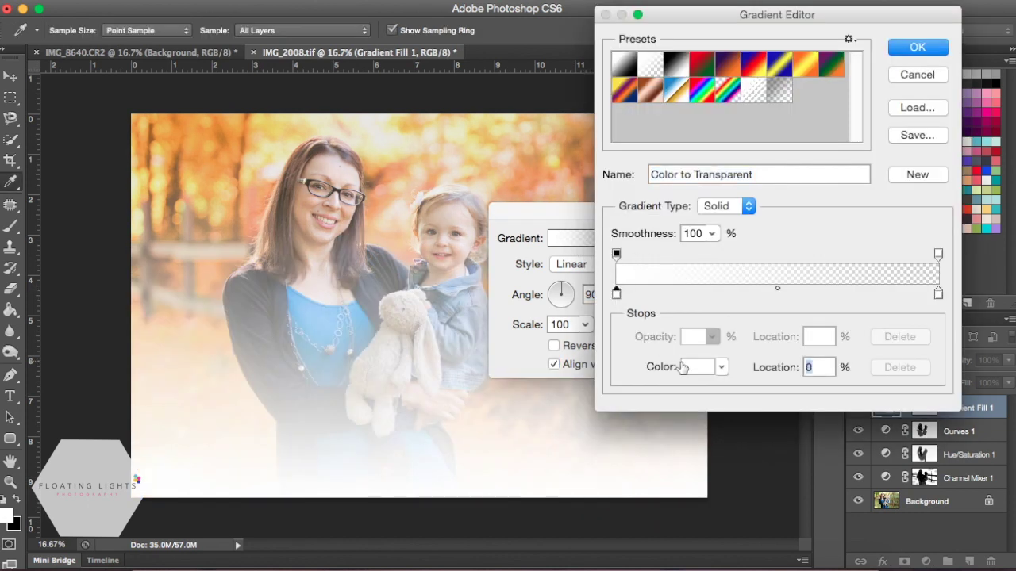
click(684, 367)
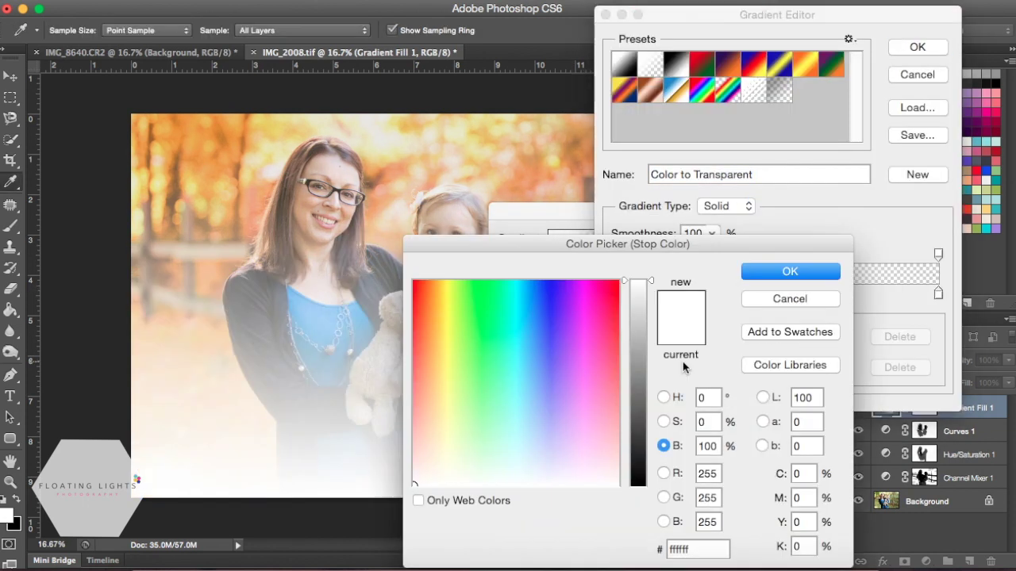
click(638, 483)
click(798, 284)
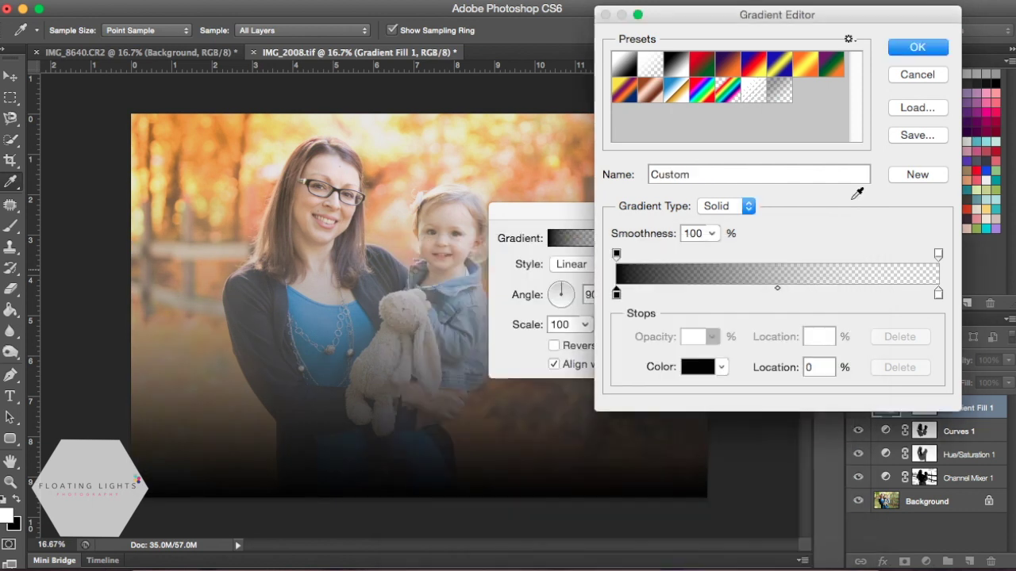
click(921, 48)
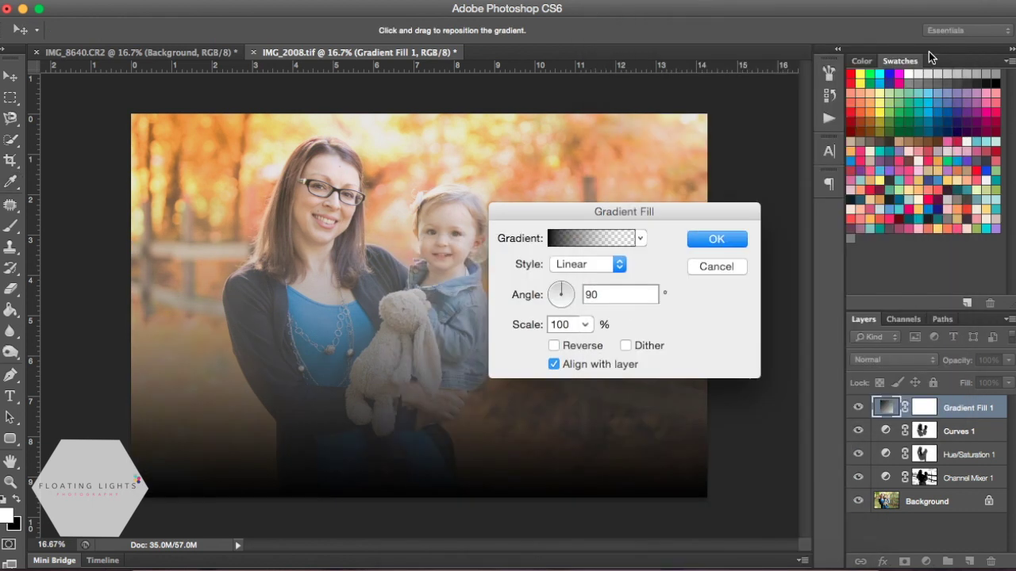
Step: Make the gradient radial, enlarge its scale, and reverse it so the edges darken
click(571, 268)
click(573, 277)
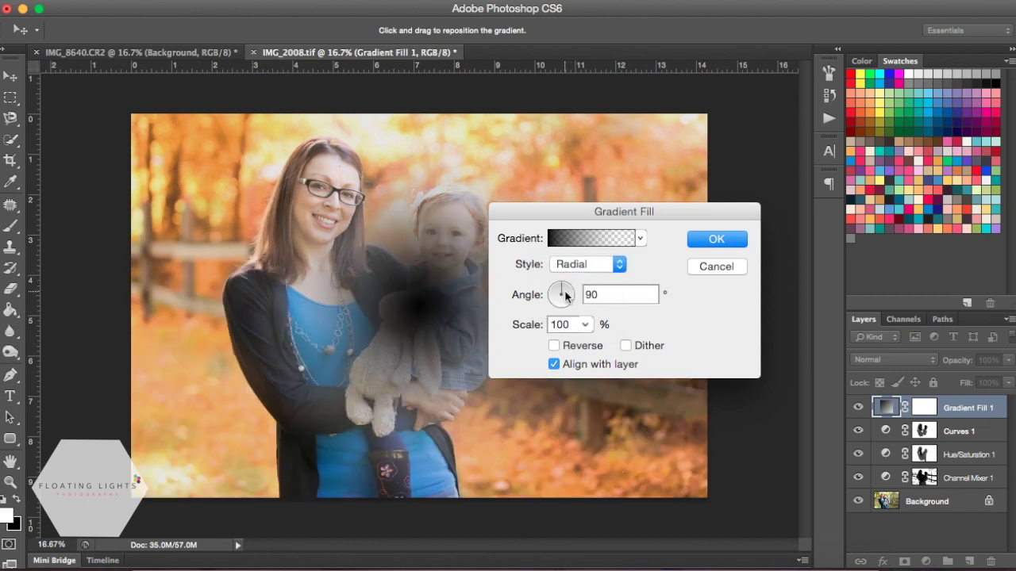
click(585, 324)
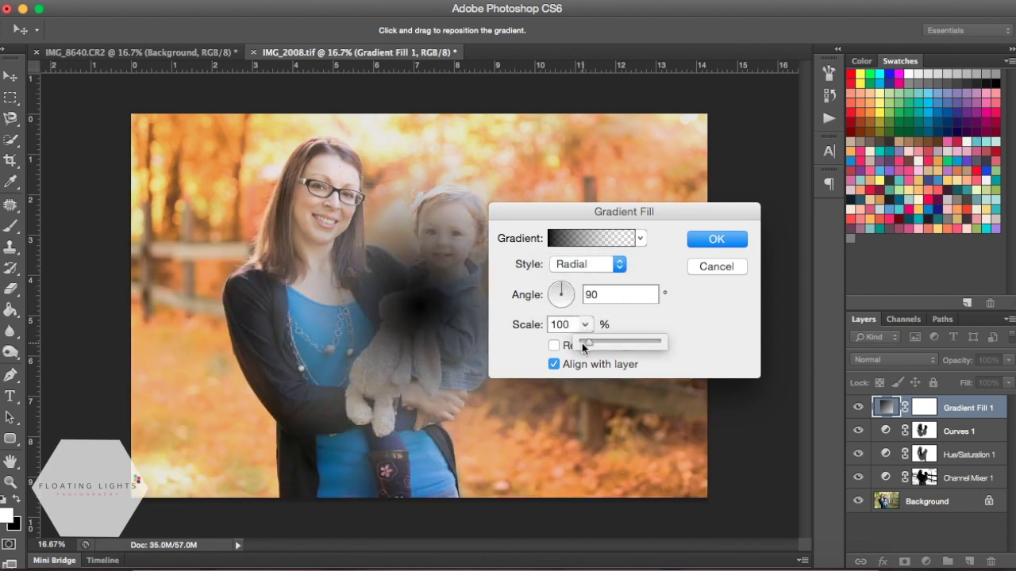
drag(588, 338, 592, 345)
click(551, 349)
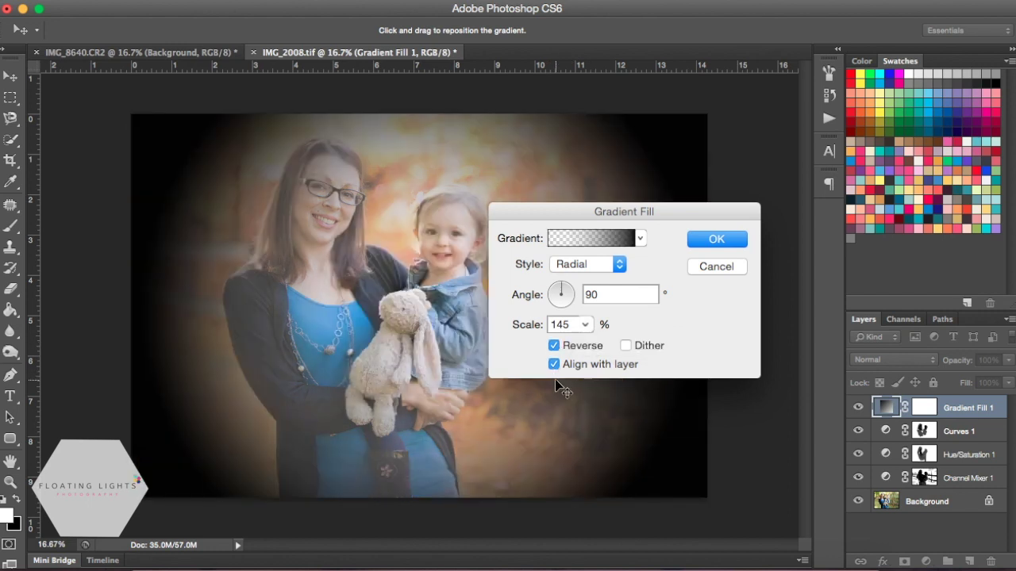
Step: Confirm the gradient fill and set the vignette layer to Soft Light at about 39% opacity
click(713, 246)
key(b)
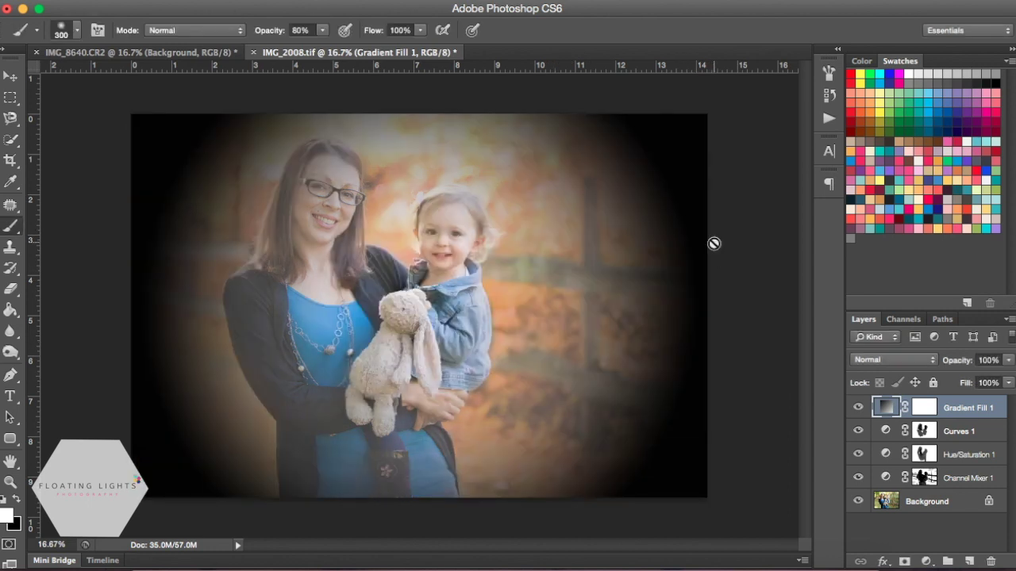
click(930, 364)
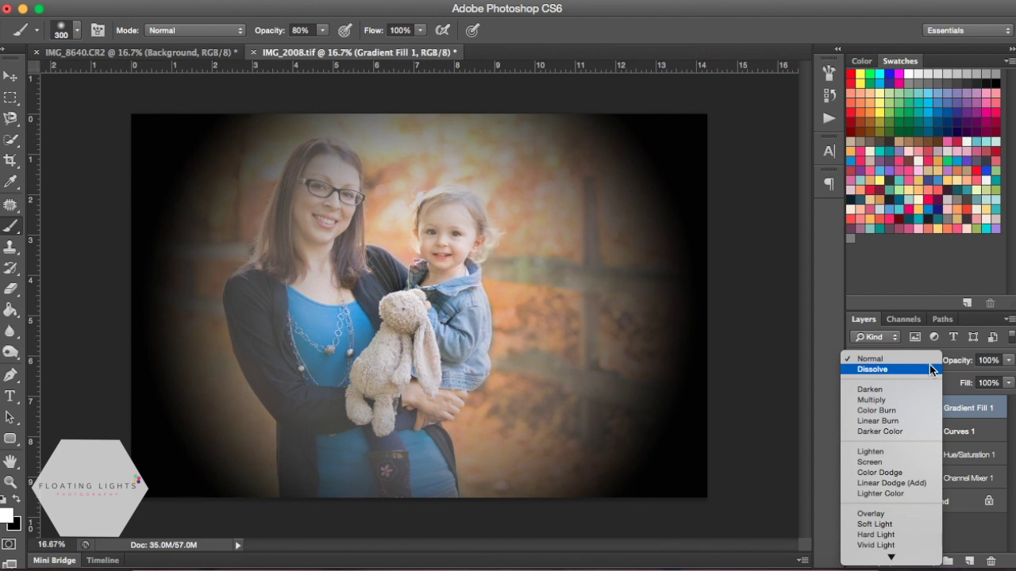
click(875, 507)
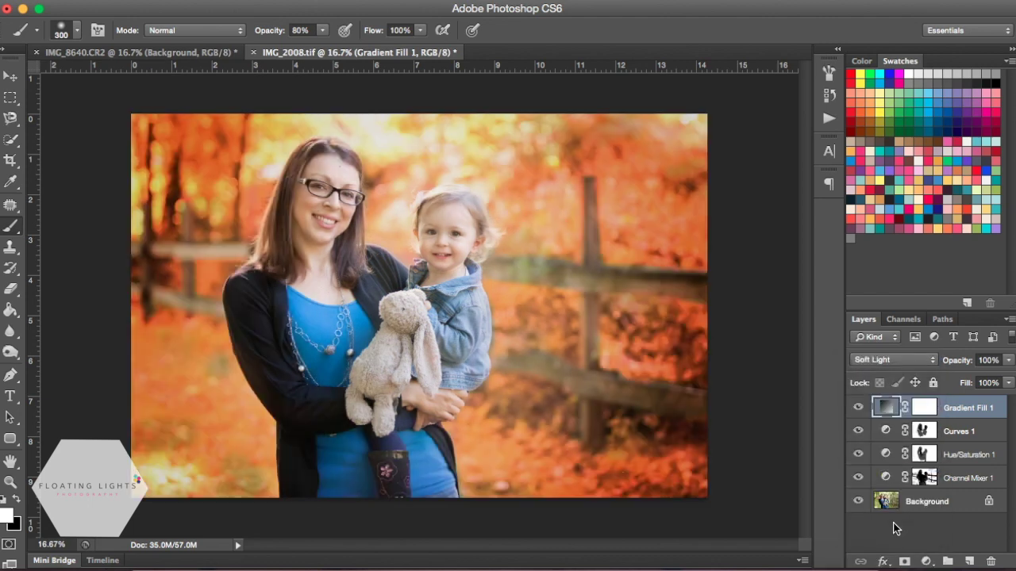
click(1010, 360)
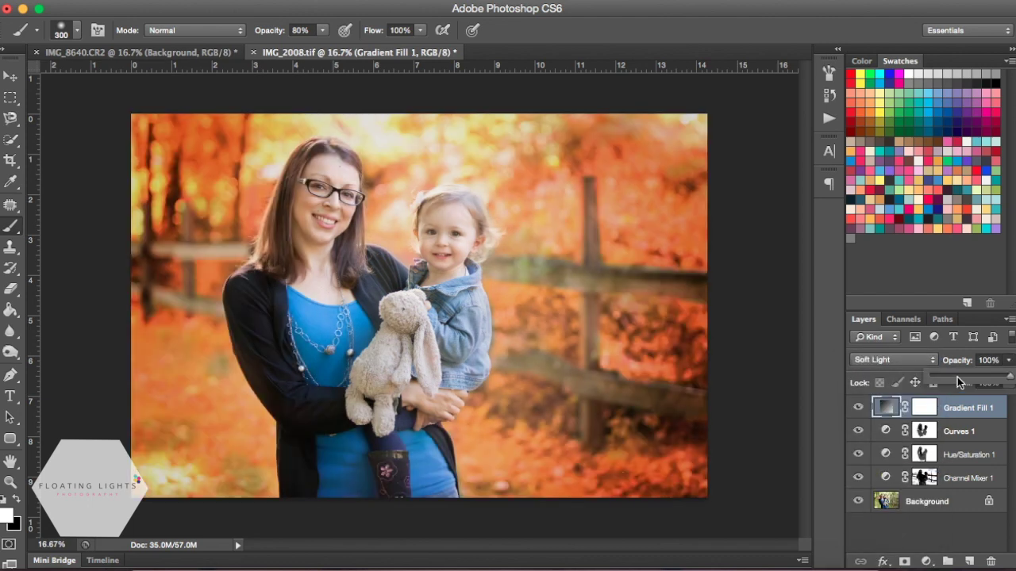
drag(957, 377, 965, 376)
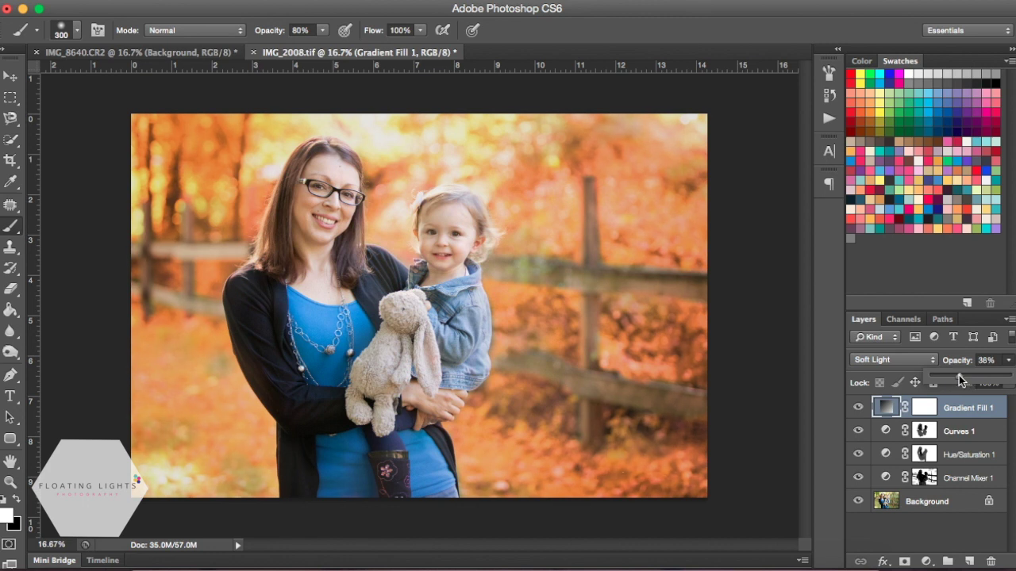
alt+click(857, 503)
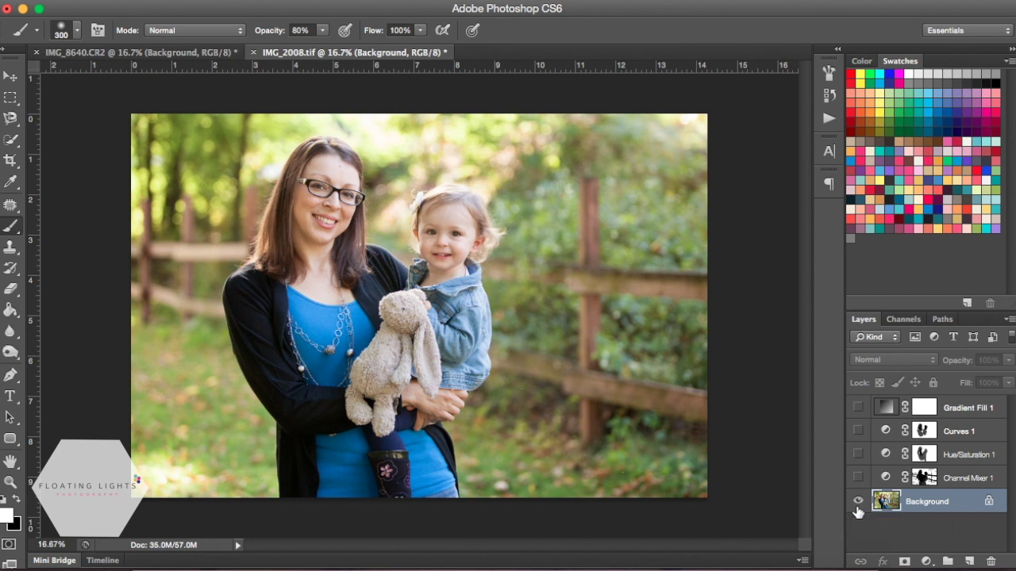
alt+click(856, 503)
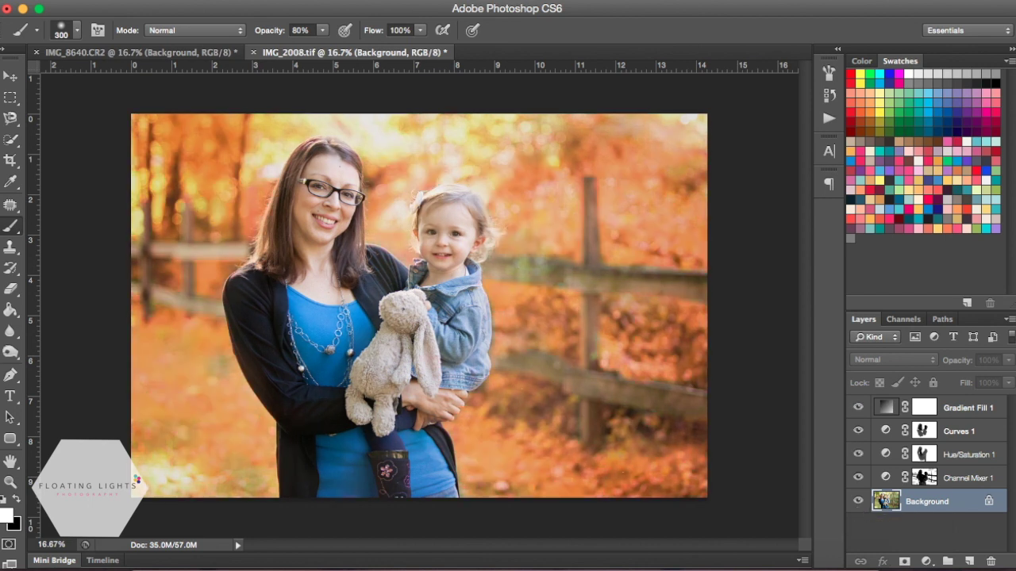